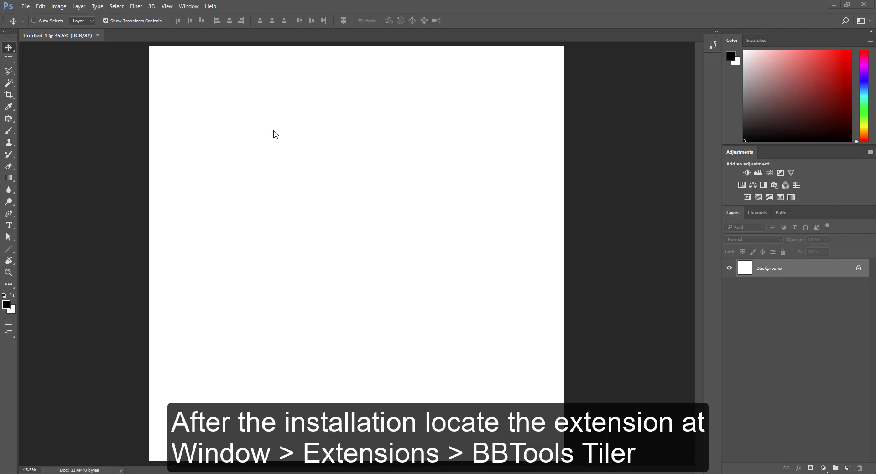
# - Open the BBTools Tiler panel from Window > Extensions, showing 5 iterations and 10–30 rotation
pyautogui.click(188, 5)
pyautogui.moveTo(220, 46)
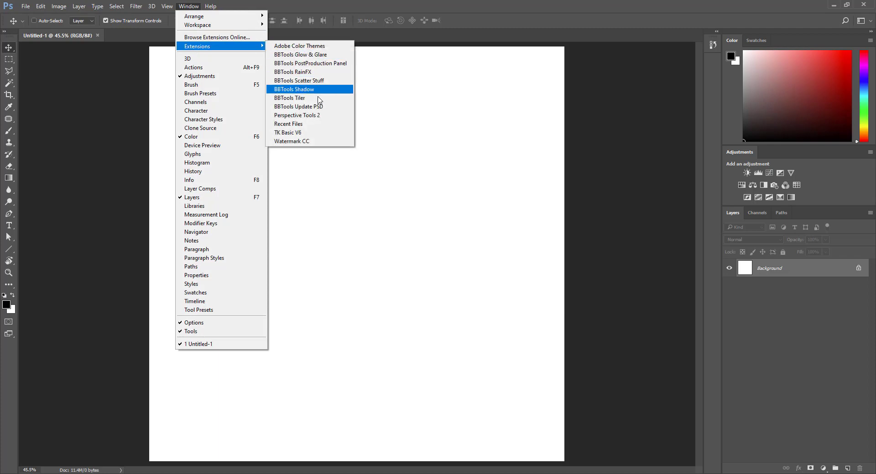
pyautogui.click(317, 97)
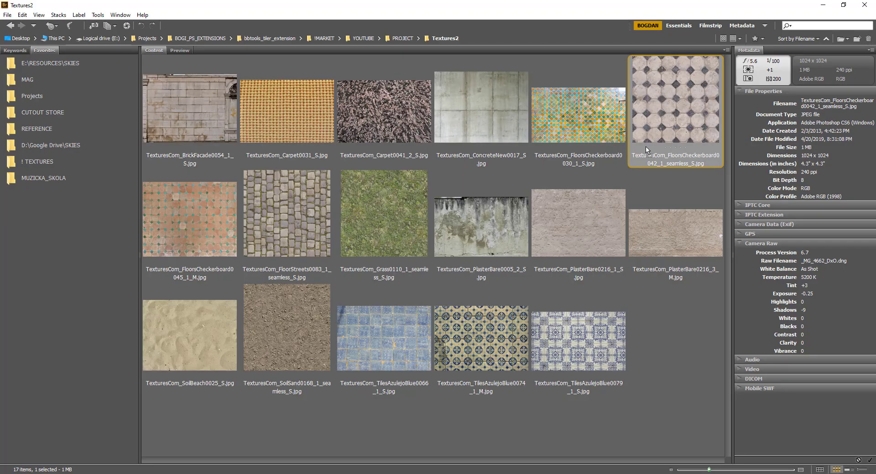
# - Drag the SoilBeach0131 sand texture from Bridge onto the Photoshop canvas
pyautogui.moveTo(646, 150); pyautogui.dragTo(373, 167)
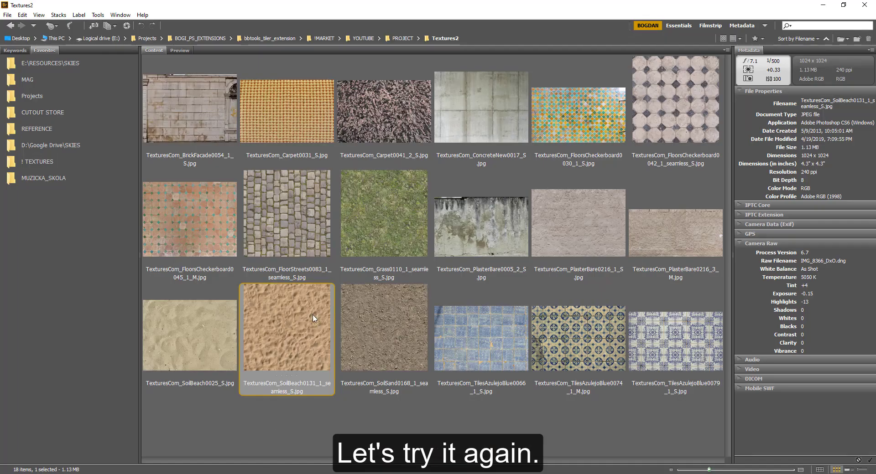
pyautogui.moveTo(314, 318); pyautogui.dragTo(335, 258)
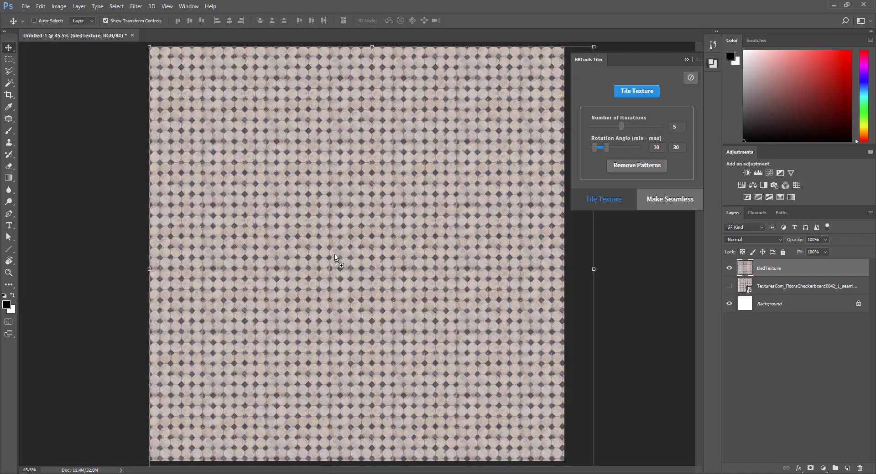
# - Commit the placed SoilBeach0131 sand texture on the canvas
pyautogui.click(633, 92)
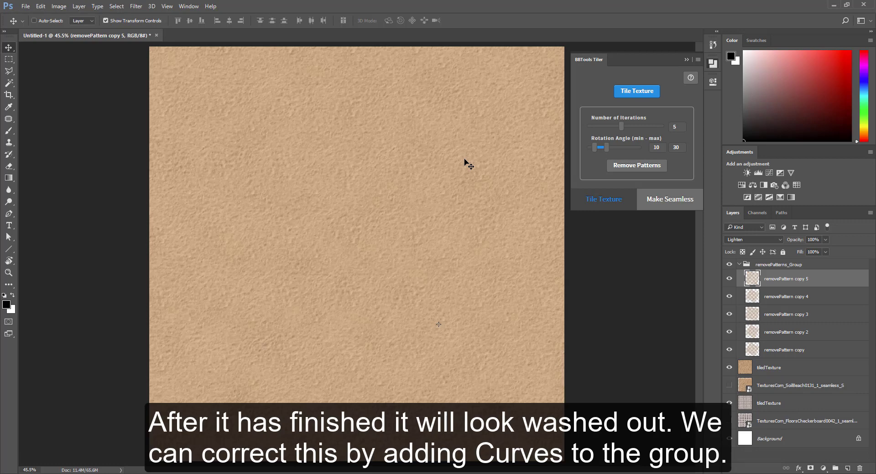
# - Add a Curves adjustment above the removePatterns group and clip it to the group
pyautogui.click(770, 173)
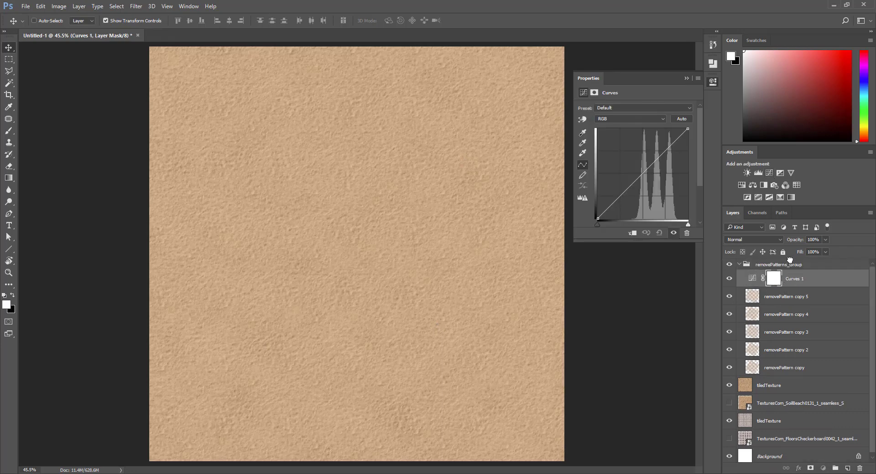
pyautogui.moveTo(789, 259); pyautogui.dragTo(790, 261)
pyautogui.click(750, 283)
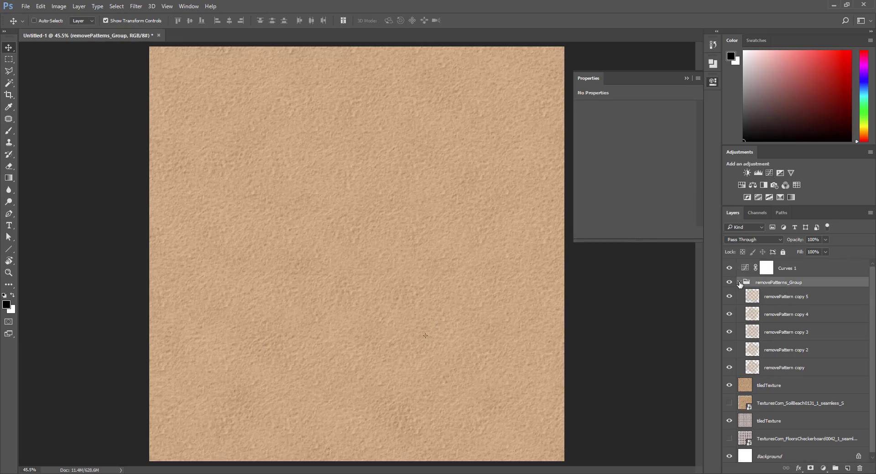
pyautogui.keyDown('alt'); pyautogui.click(784, 275); pyautogui.keyUp('alt')
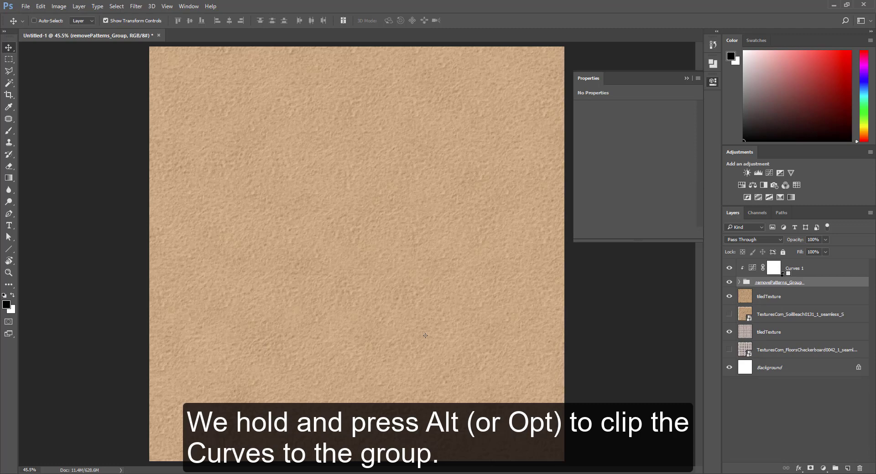
pyautogui.click(753, 269)
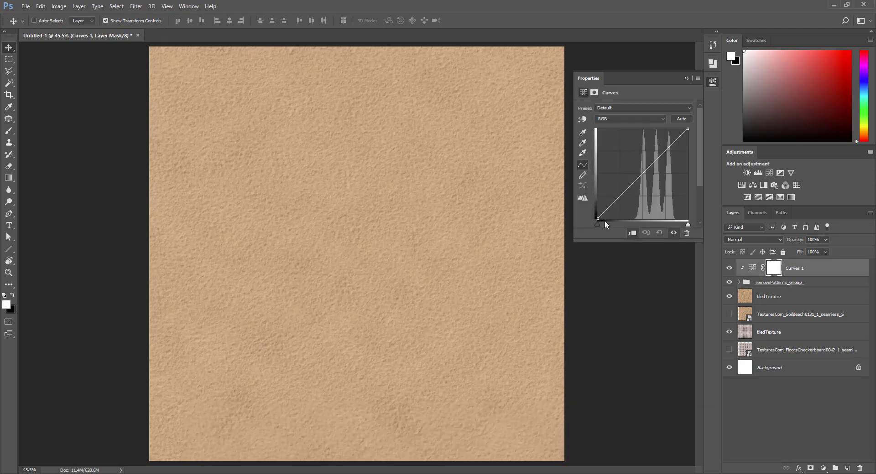
# - Pull the Curves black and white points inward for contrast and blend it as Luminosity
pyautogui.moveTo(598, 224); pyautogui.dragTo(622, 225)
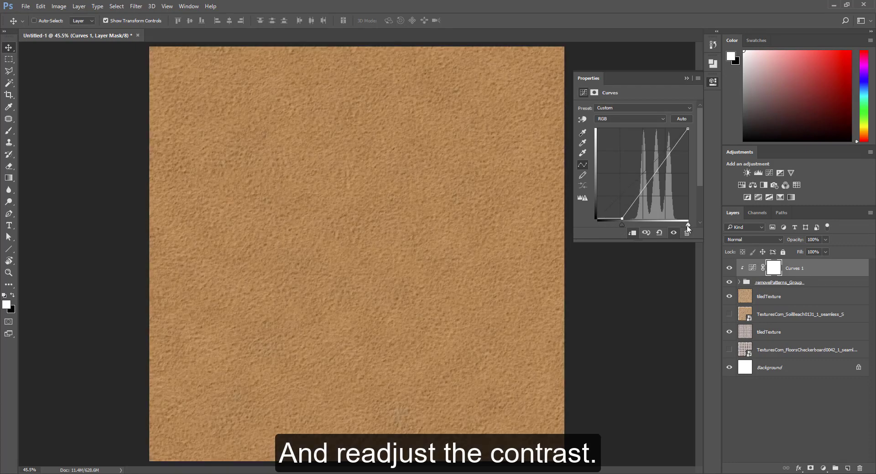
pyautogui.moveTo(687, 225); pyautogui.dragTo(678, 225)
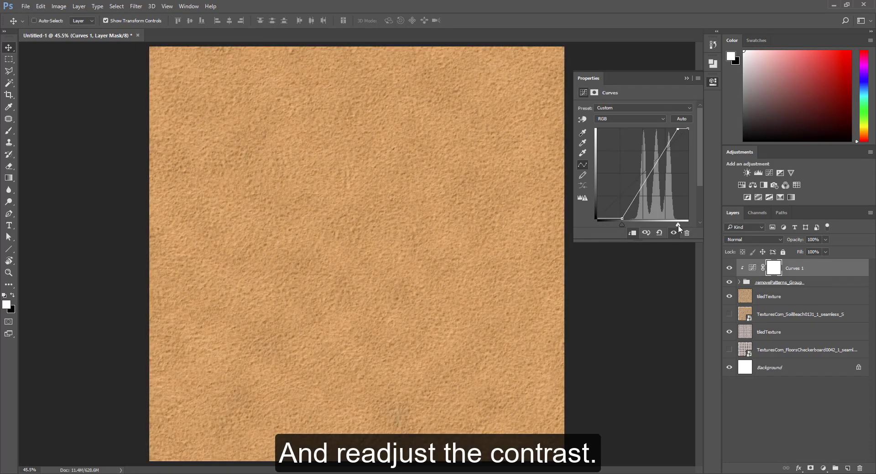
pyautogui.click(757, 239)
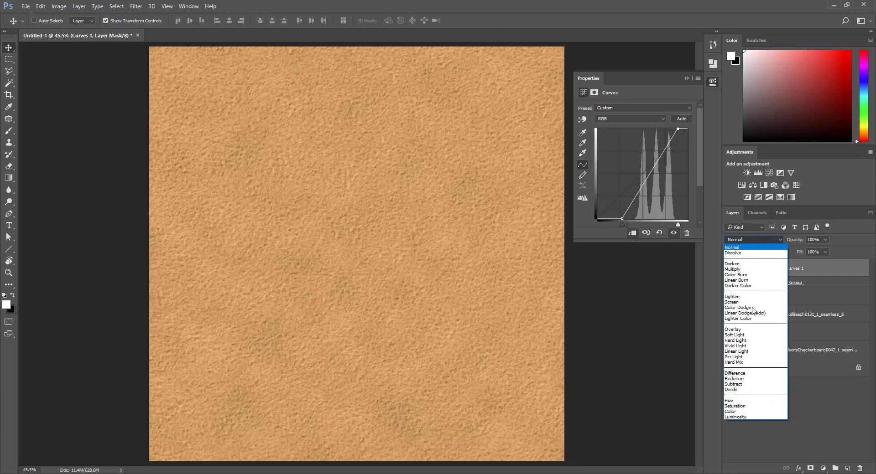
pyautogui.click(743, 417)
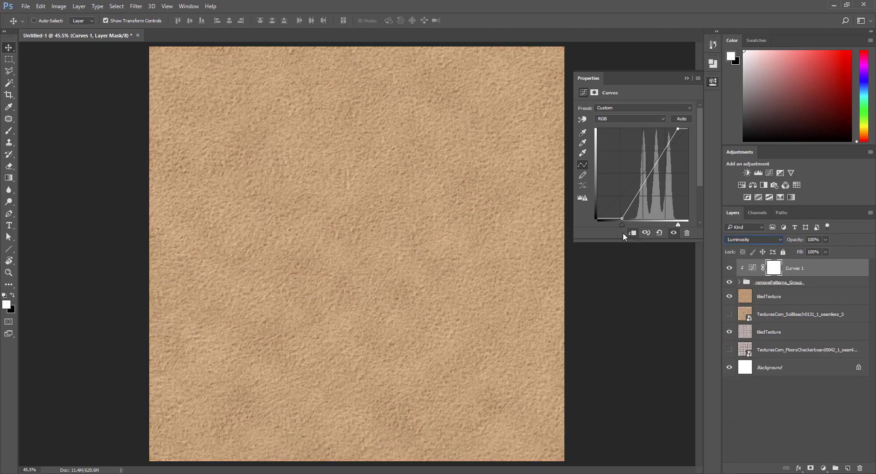
pyautogui.moveTo(622, 225); pyautogui.dragTo(681, 225)
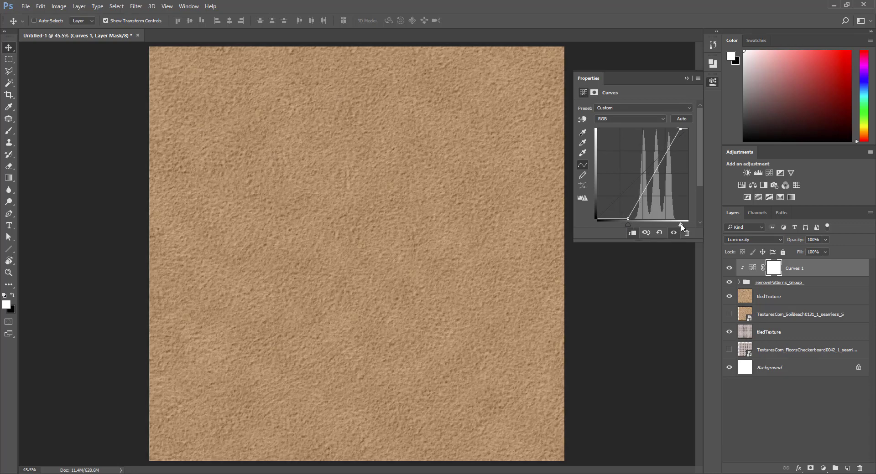
pyautogui.click(729, 283)
pyautogui.moveTo(628, 225); pyautogui.dragTo(672, 225)
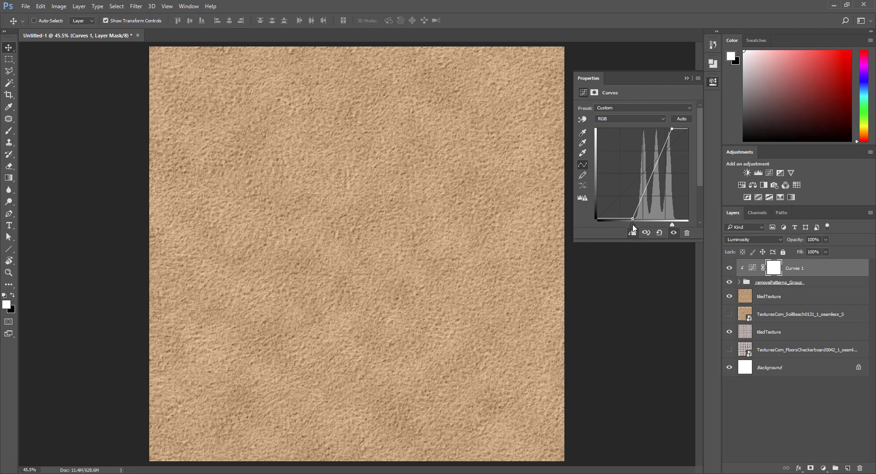
pyautogui.moveTo(633, 225); pyautogui.dragTo(670, 225)
# - Nudge the Curves white point and toggle the removePatterns group to compare
pyautogui.moveTo(670, 225); pyautogui.dragTo(672, 225)
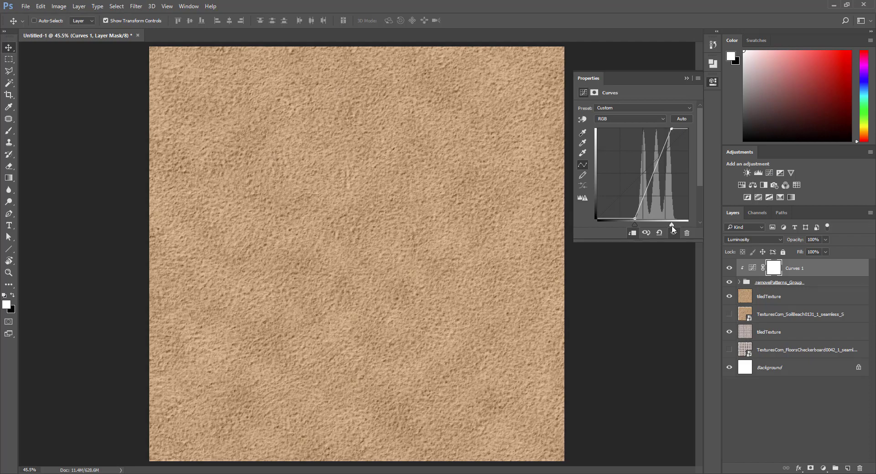
pyautogui.click(729, 282)
pyautogui.click(729, 283)
# - Zoom the sand texture to 100% and pan around to check for repeats
pyautogui.press('z')
pyautogui.click(409, 239)
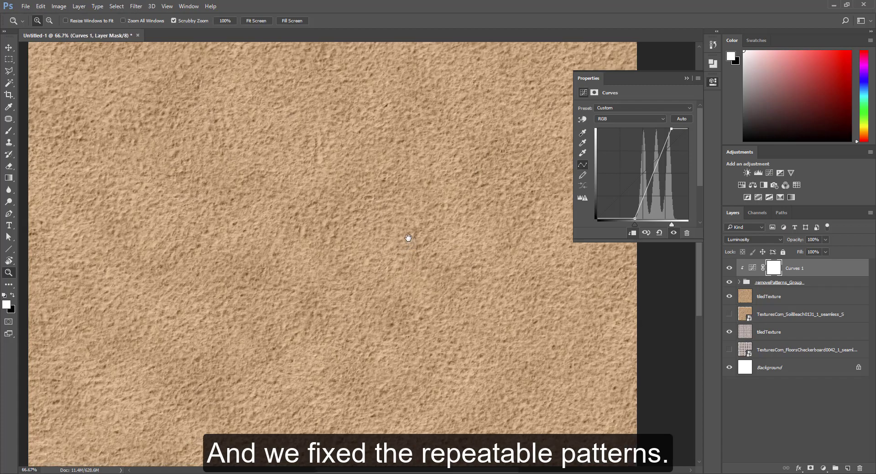
pyautogui.moveTo(408, 238); pyautogui.dragTo(469, 303)
pyautogui.click(385, 242)
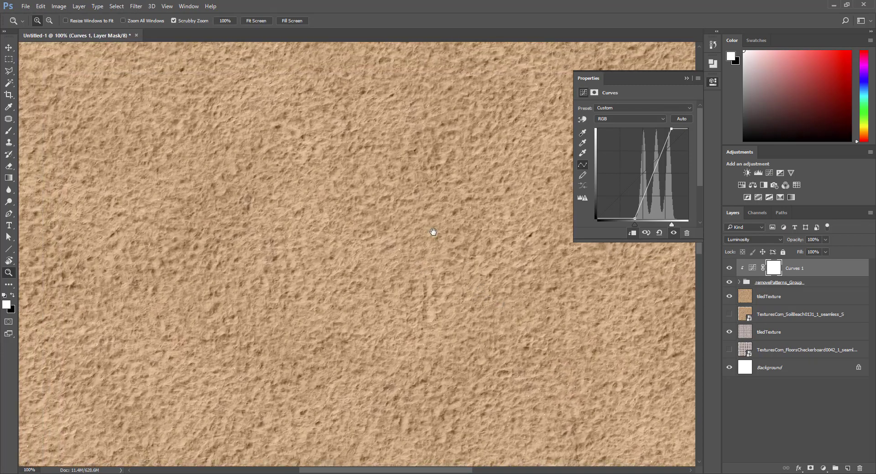
pyautogui.moveTo(432, 231); pyautogui.dragTo(475, 303)
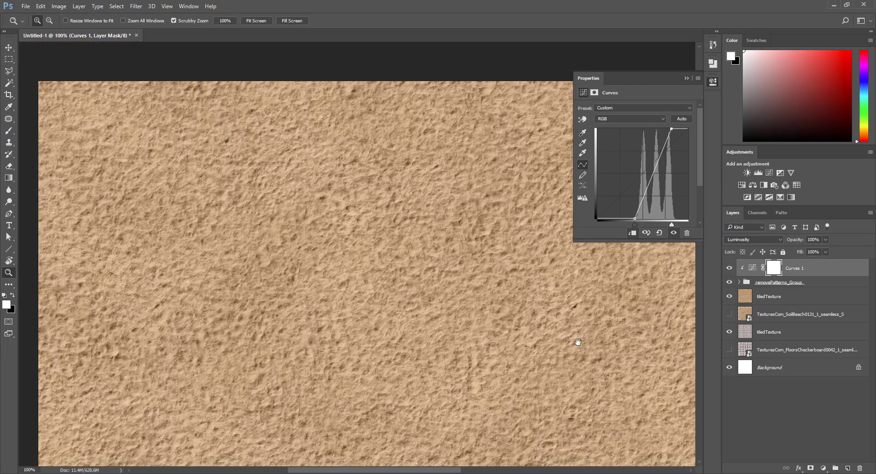
pyautogui.moveTo(576, 342)
pyautogui.mouseDown()
pyautogui.moveTo(274, 261)
pyautogui.moveTo(288, 300)
pyautogui.mouseUp()
pyautogui.moveTo(328, 370); pyautogui.dragTo(404, 236)
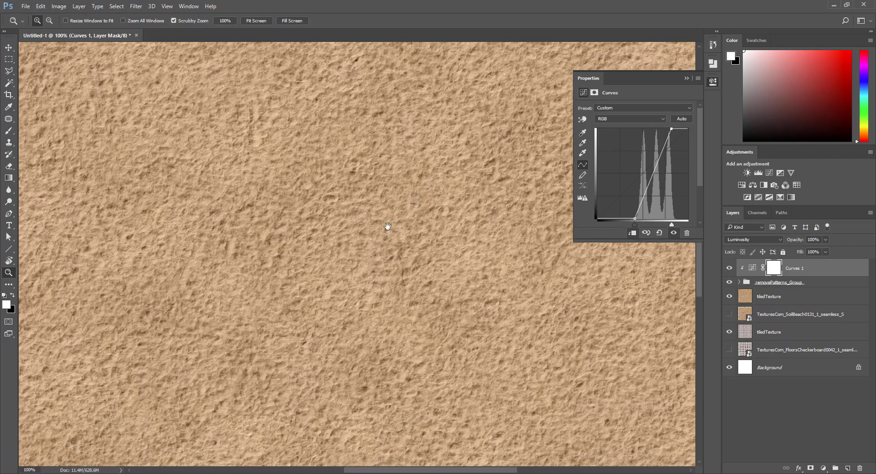
pyautogui.moveTo(165, 284)
pyautogui.mouseDown()
pyautogui.moveTo(327, 233)
pyautogui.moveTo(366, 211)
pyautogui.moveTo(401, 312)
pyautogui.moveTo(324, 229)
pyautogui.moveTo(261, 211)
pyautogui.mouseUp()
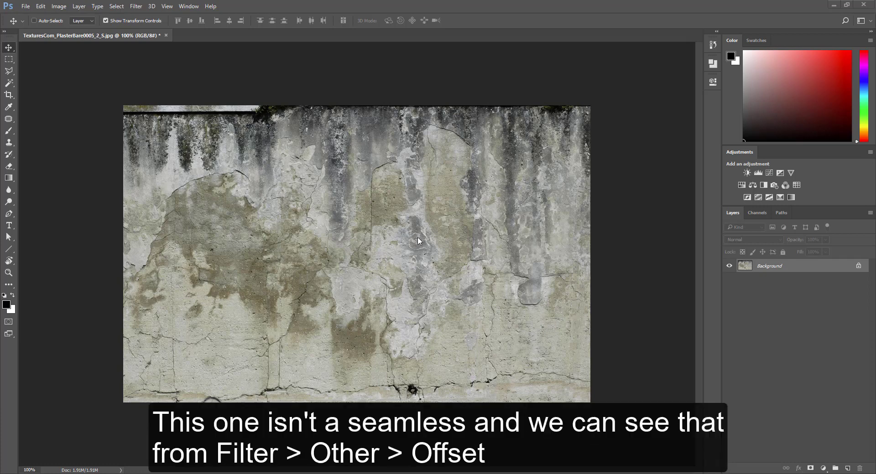
pyautogui.click(136, 6)
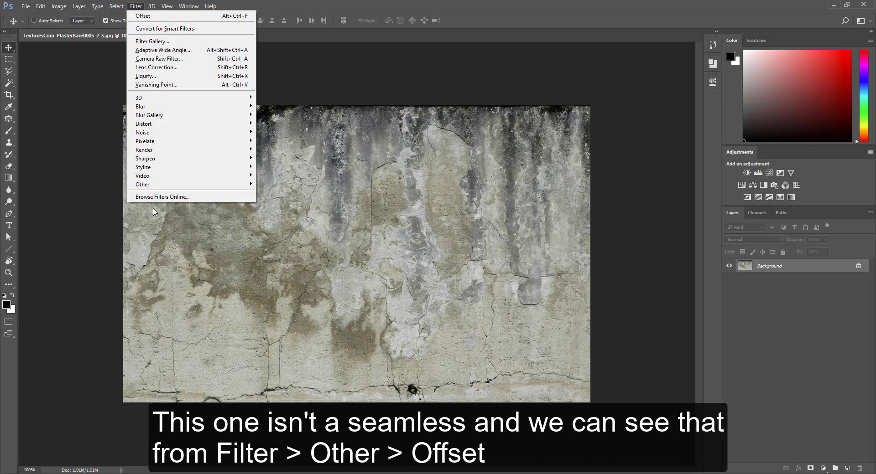
pyautogui.click(273, 229)
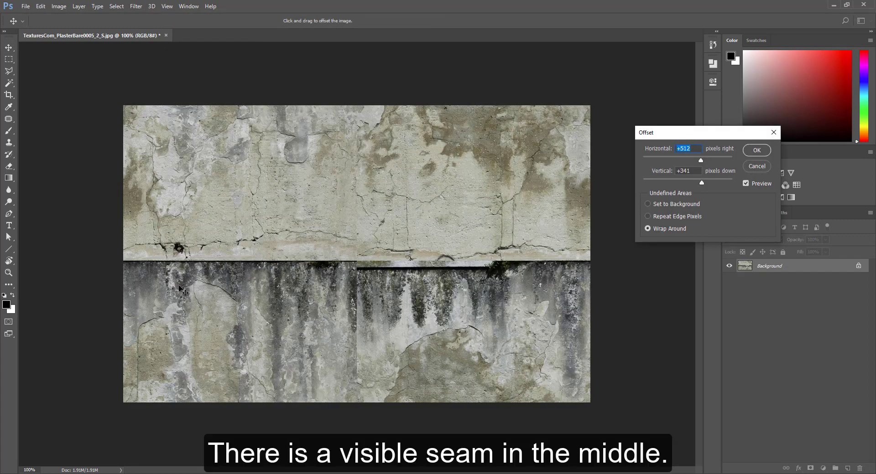
pyautogui.click(757, 166)
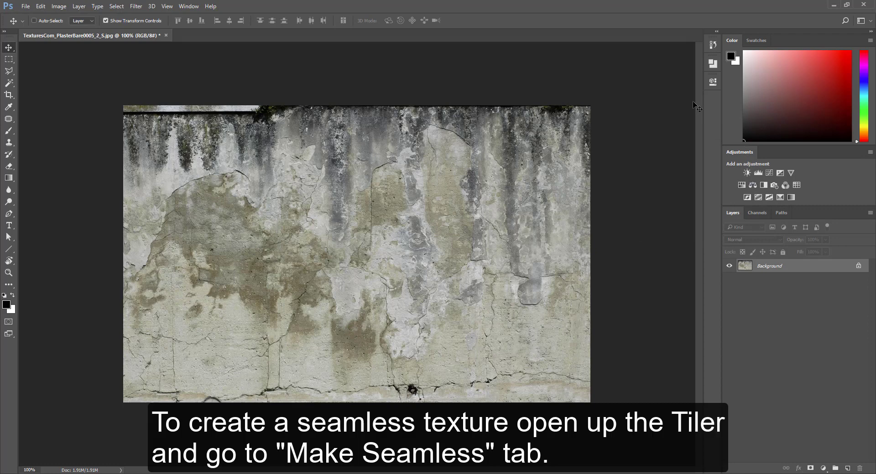
# - Run Create Seamless Texture from the Tiler's Make Seamless tab on the plaster photo
pyautogui.click(713, 63)
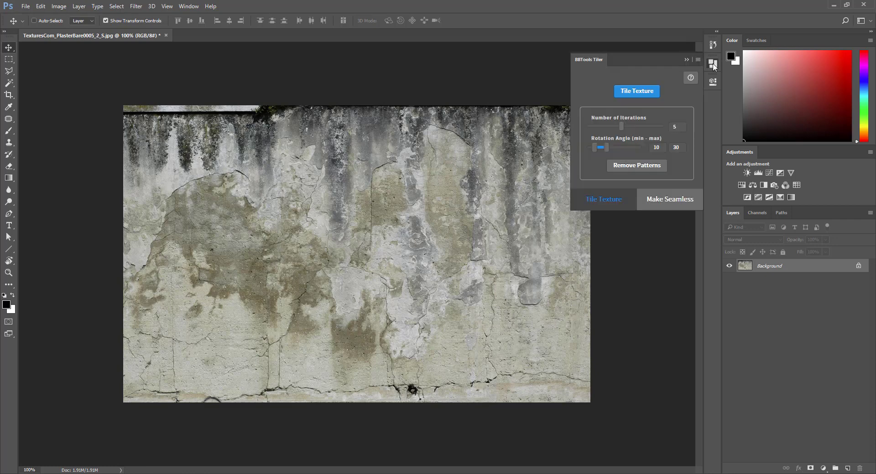
pyautogui.click(663, 199)
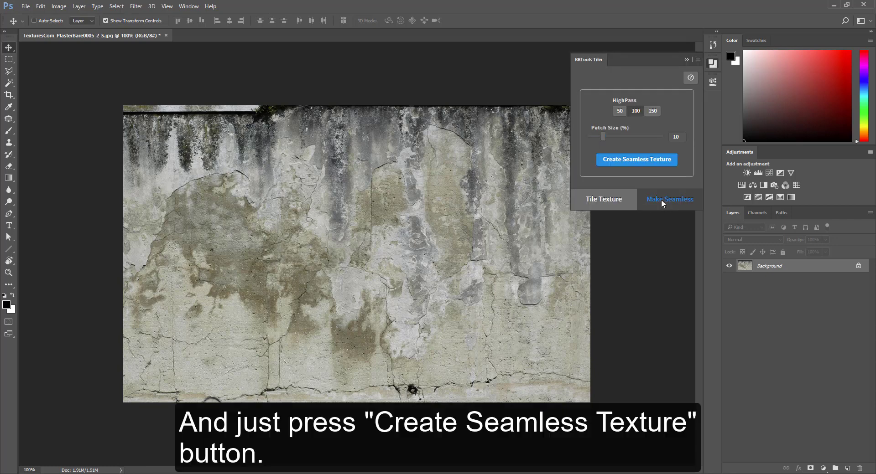
pyautogui.click(651, 161)
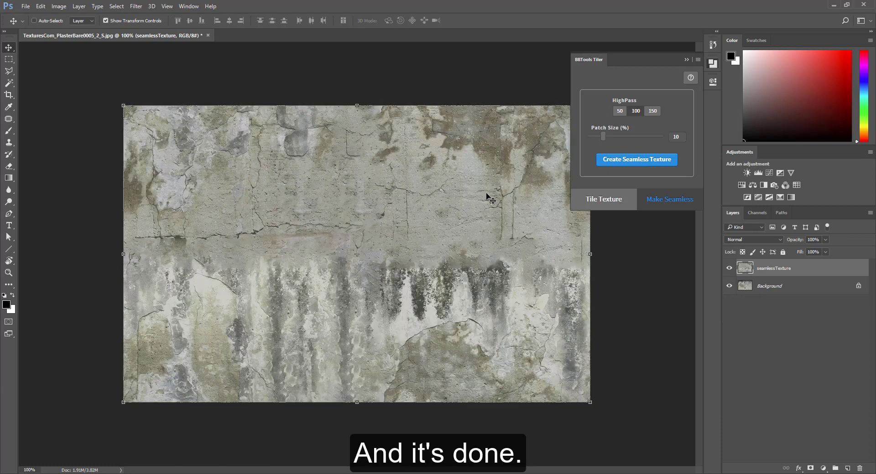
pyautogui.click(136, 6)
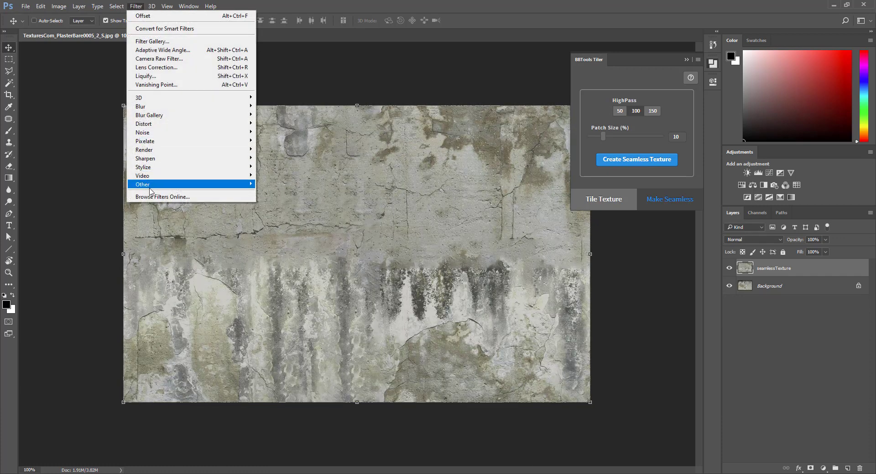
pyautogui.moveTo(158, 185)
pyautogui.click(278, 228)
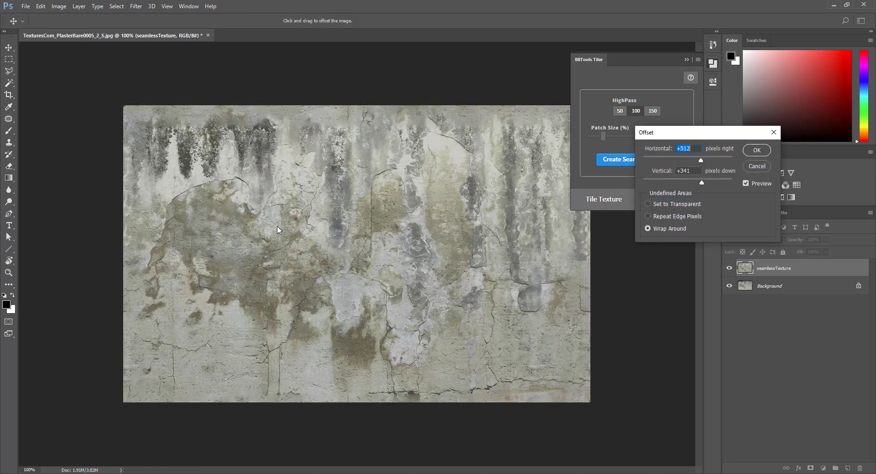
pyautogui.click(745, 183)
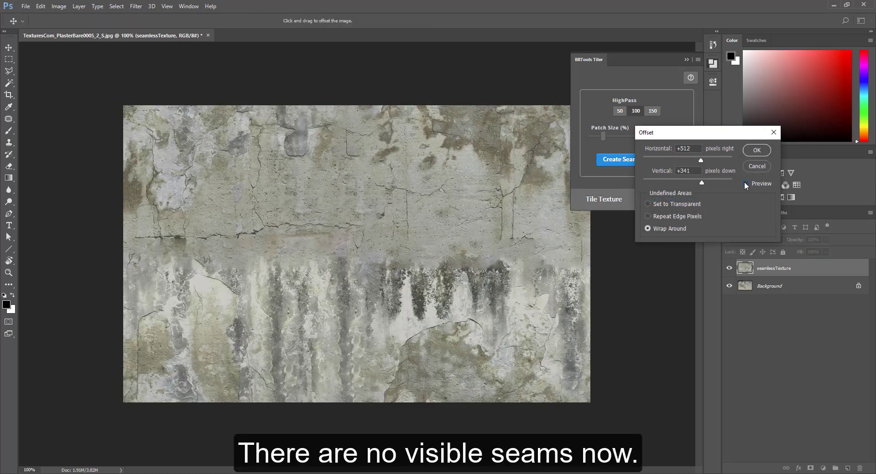
pyautogui.click(744, 184)
pyautogui.click(744, 183)
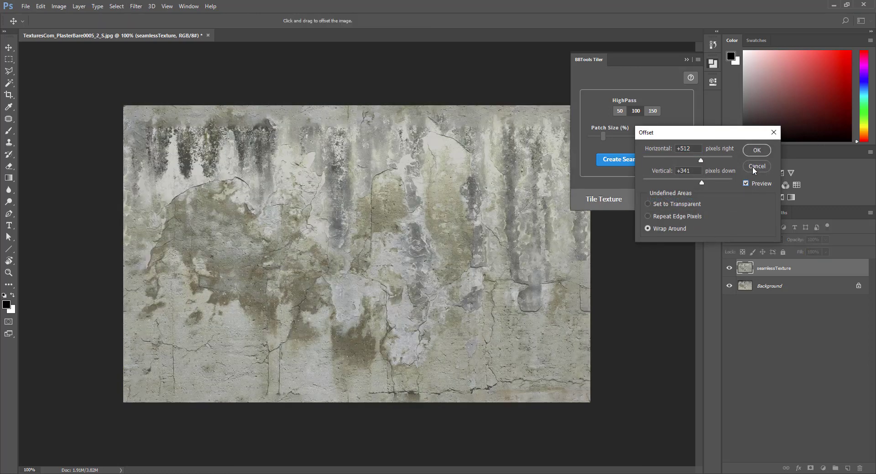
pyautogui.press('Return')
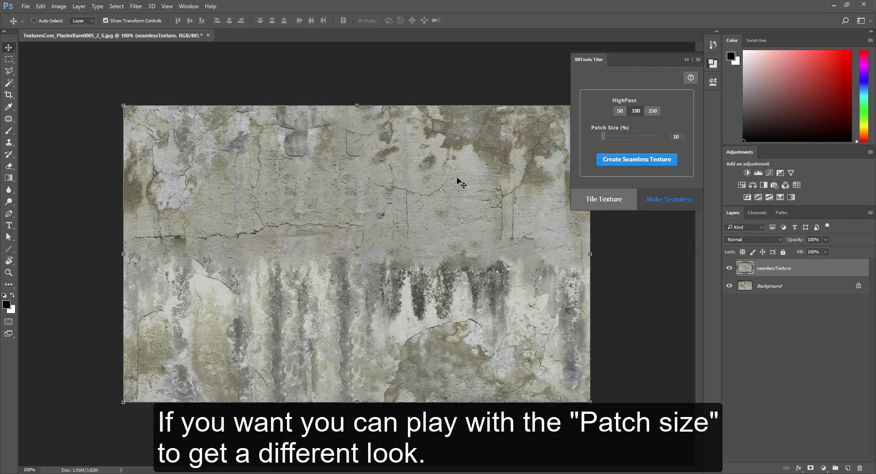
# - Make a second seamless plaster version from Background with patch size 30 and compare both
pyautogui.click(729, 268)
pyautogui.click(768, 287)
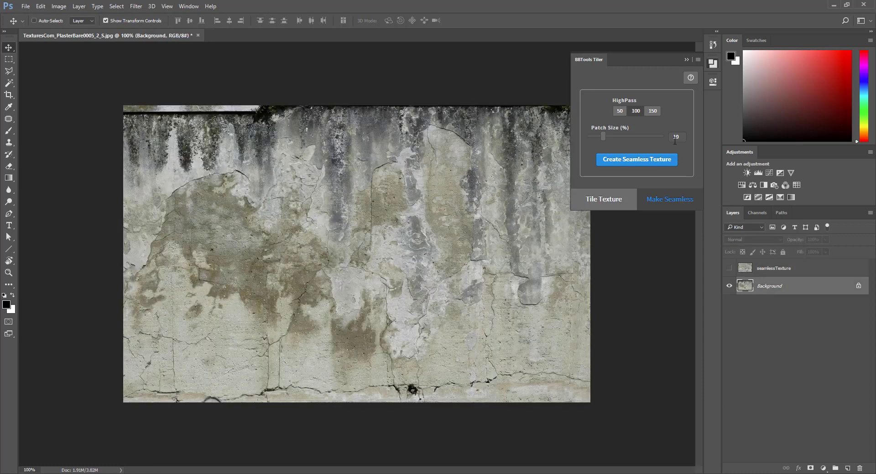
pyautogui.click(678, 138)
pyautogui.write('30')
pyautogui.click(649, 145)
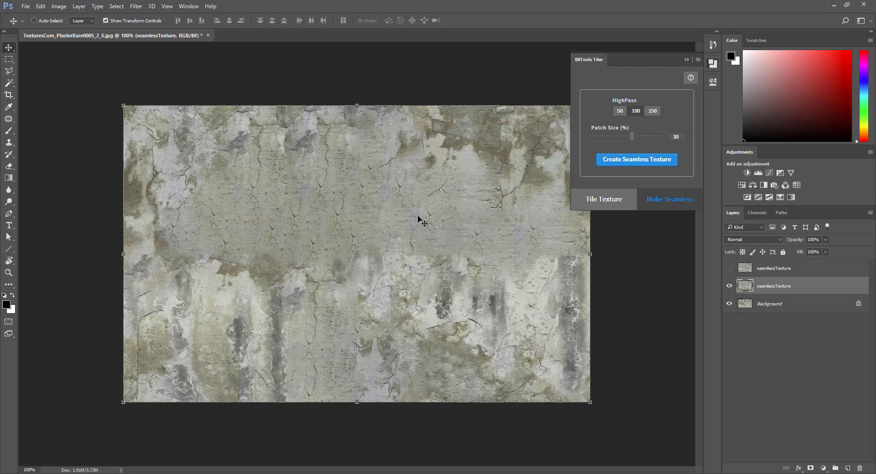
pyautogui.click(729, 269)
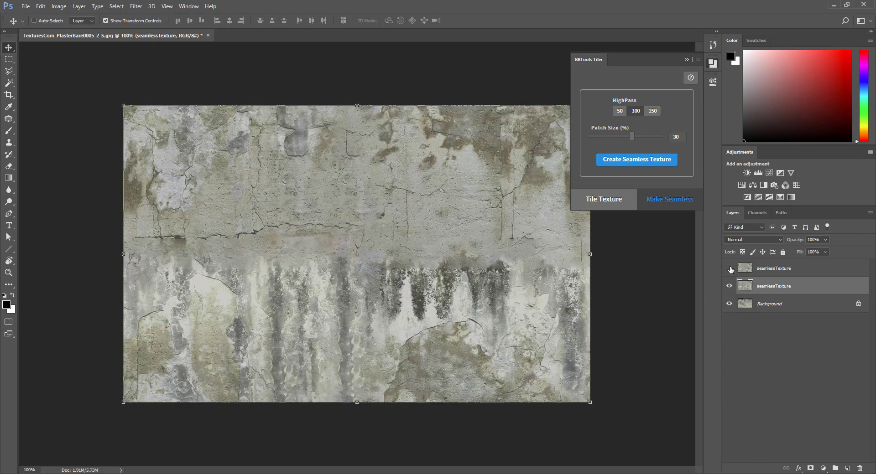
pyautogui.click(729, 268)
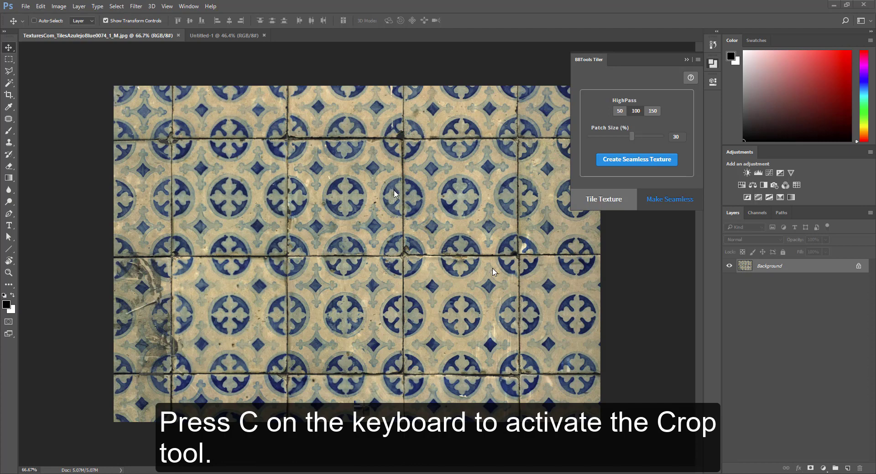
# - Crop the azulejo photo with left, right, top and bottom edges on grout lines
pyautogui.press('c')
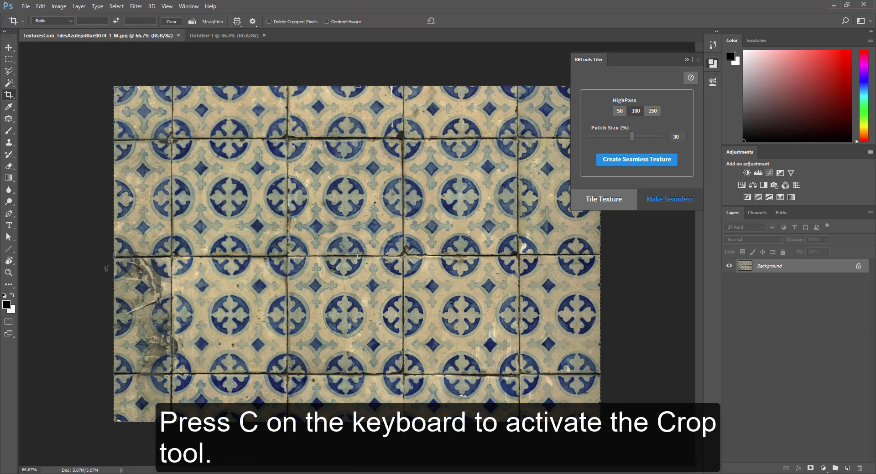
pyautogui.moveTo(115, 254); pyautogui.dragTo(201, 245)
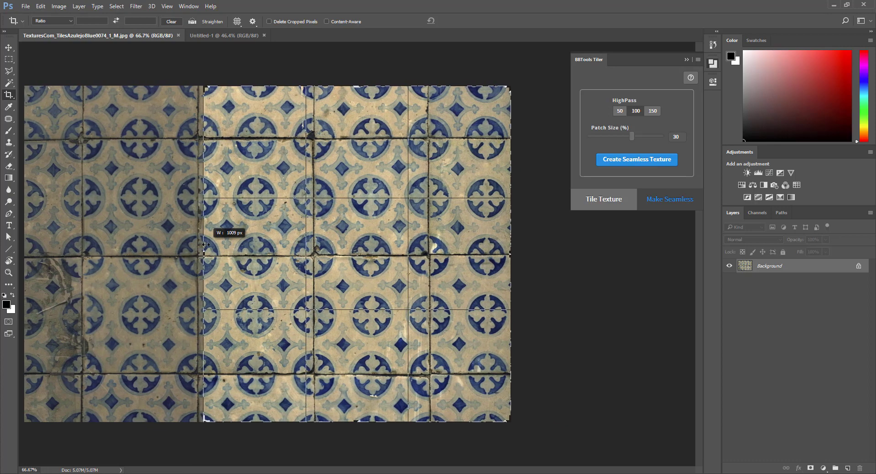
pyautogui.moveTo(201, 245); pyautogui.dragTo(196, 245)
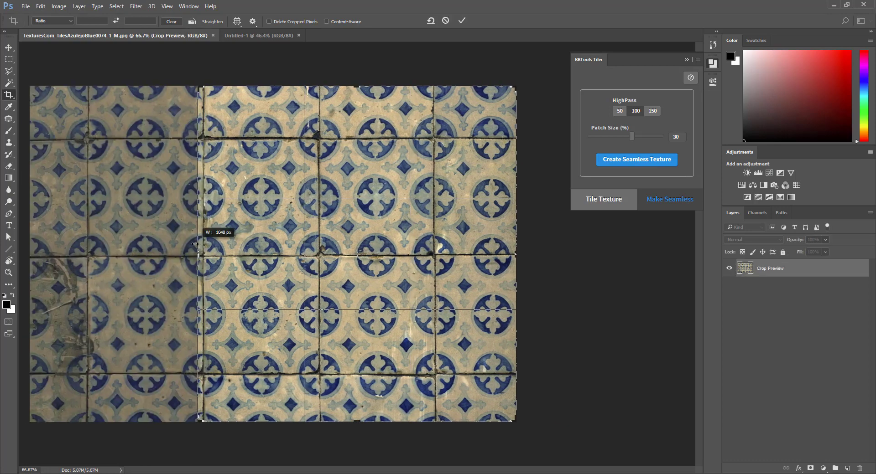
pyautogui.moveTo(519, 281); pyautogui.dragTo(481, 276)
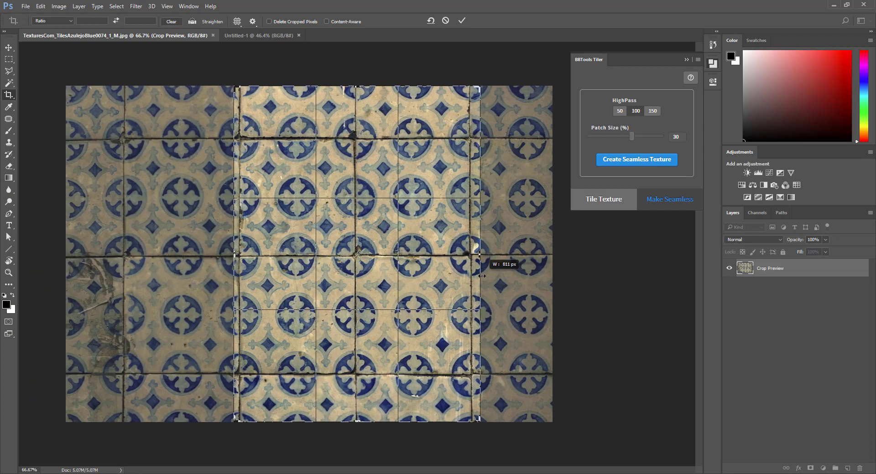
pyautogui.moveTo(482, 276); pyautogui.dragTo(474, 278)
pyautogui.moveTo(358, 422); pyautogui.dragTo(358, 390)
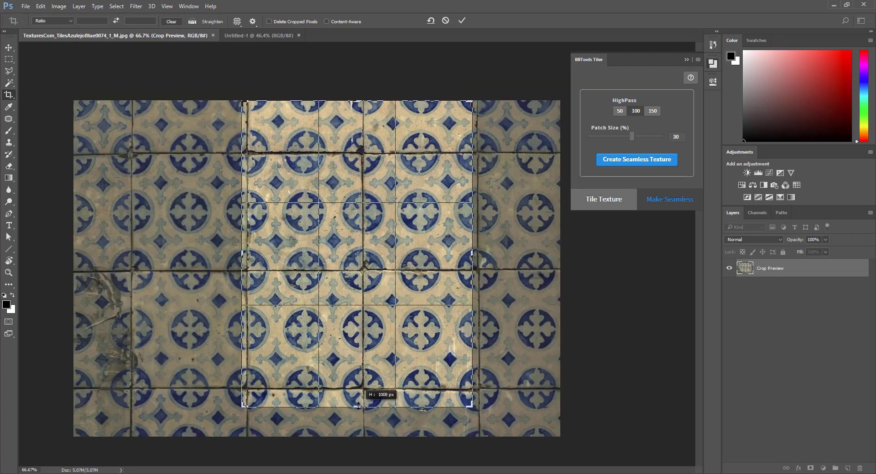
pyautogui.moveTo(357, 103); pyautogui.dragTo(347, 125)
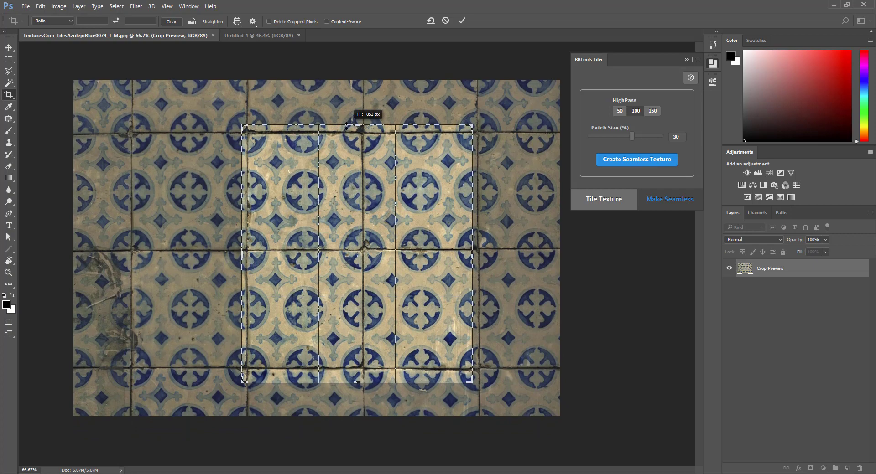
pyautogui.moveTo(347, 126); pyautogui.dragTo(347, 126)
pyautogui.moveTo(362, 387); pyautogui.dragTo(357, 372)
pyautogui.press('Return')
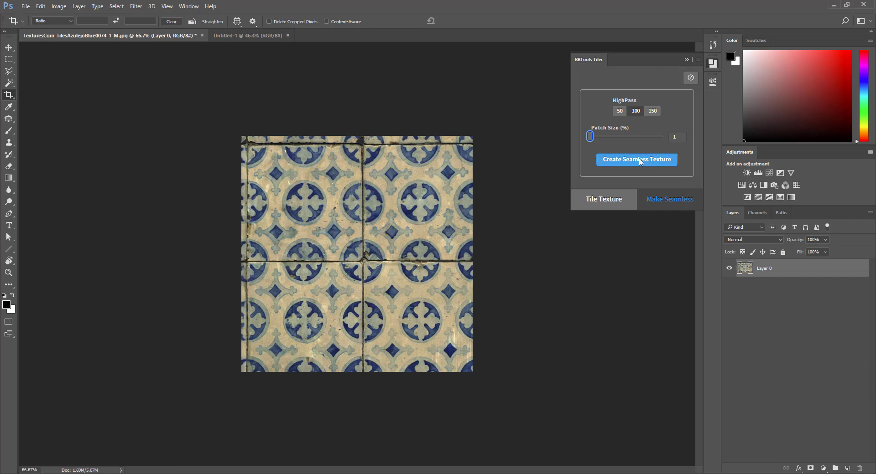
# - Create a seamless texture from the cropped azulejo block with patch size 1
pyautogui.click(638, 162)
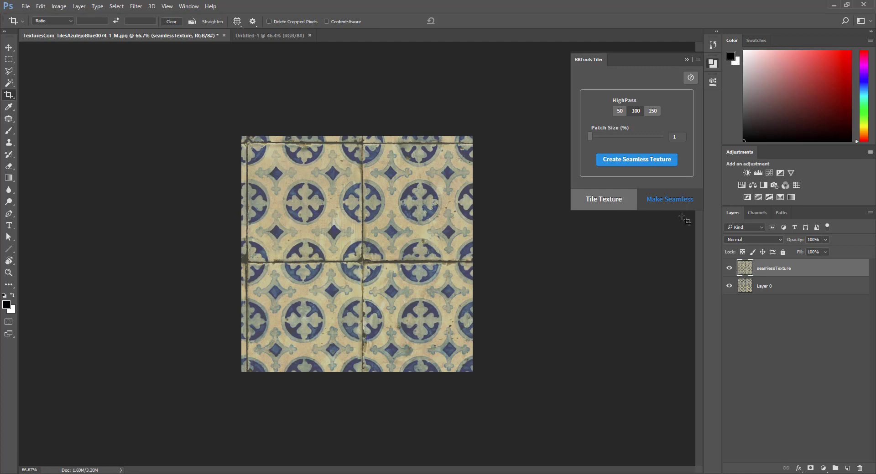
# - Add a Curves adjustment clipped to seamlessTexture, darkening shadows and brightening highlights
pyautogui.click(780, 173)
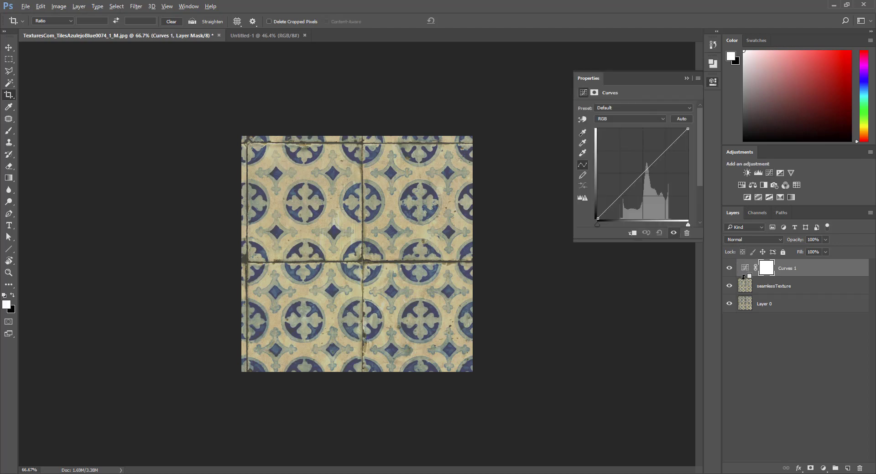
pyautogui.keyDown('alt'); pyautogui.click(746, 272); pyautogui.keyUp('alt')
pyautogui.moveTo(598, 224); pyautogui.dragTo(612, 224)
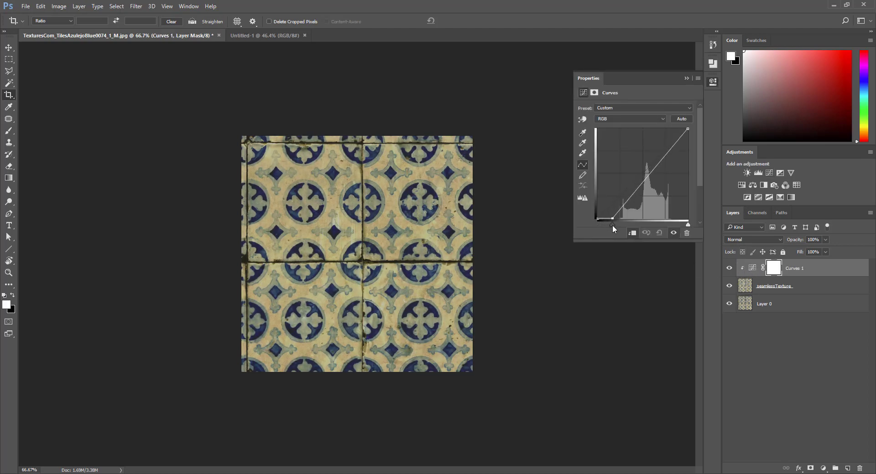
pyautogui.moveTo(688, 225); pyautogui.dragTo(679, 225)
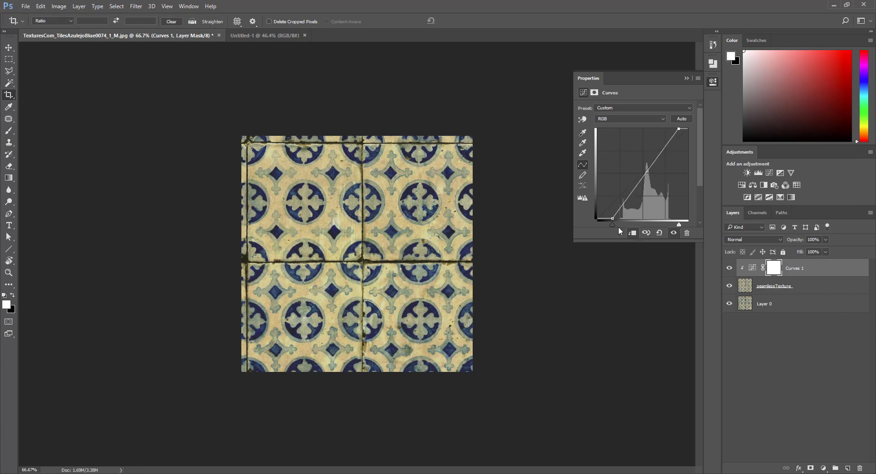
pyautogui.moveTo(611, 225); pyautogui.dragTo(609, 225)
pyautogui.click(729, 286)
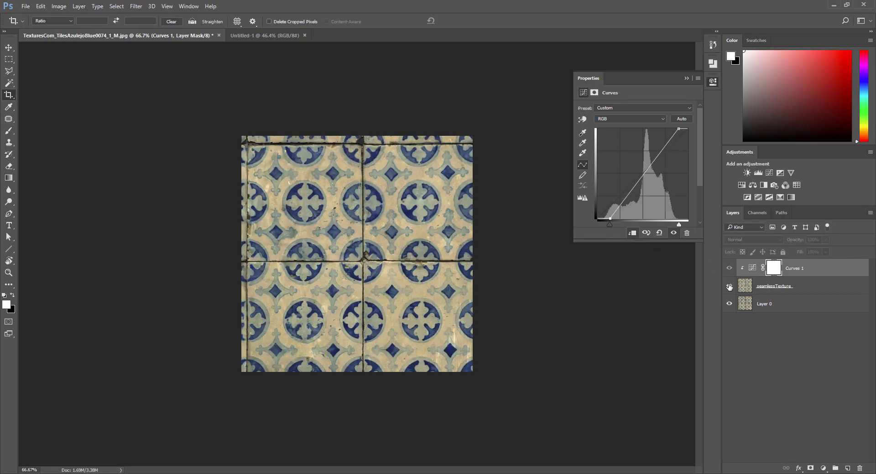
# - Add a clipped Hue/Saturation adjustment lowering Yellows saturation to -29
pyautogui.click(741, 184)
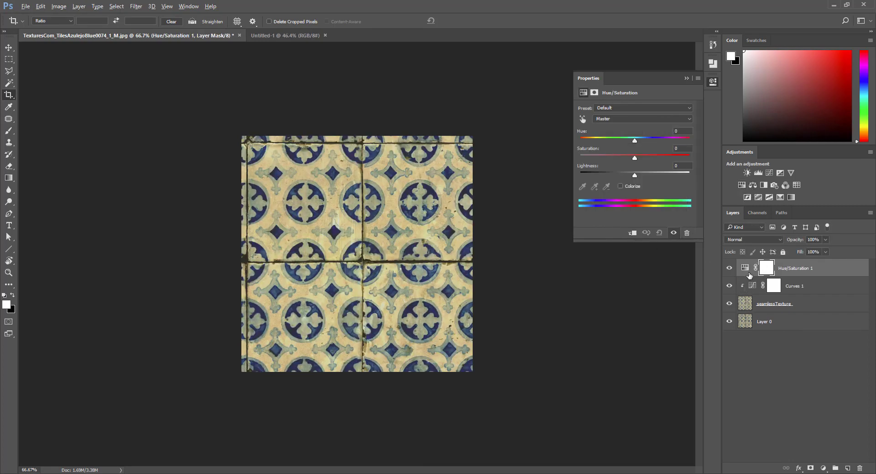
pyautogui.keyDown('alt'); pyautogui.click(747, 274); pyautogui.keyUp('alt')
pyautogui.click(603, 120)
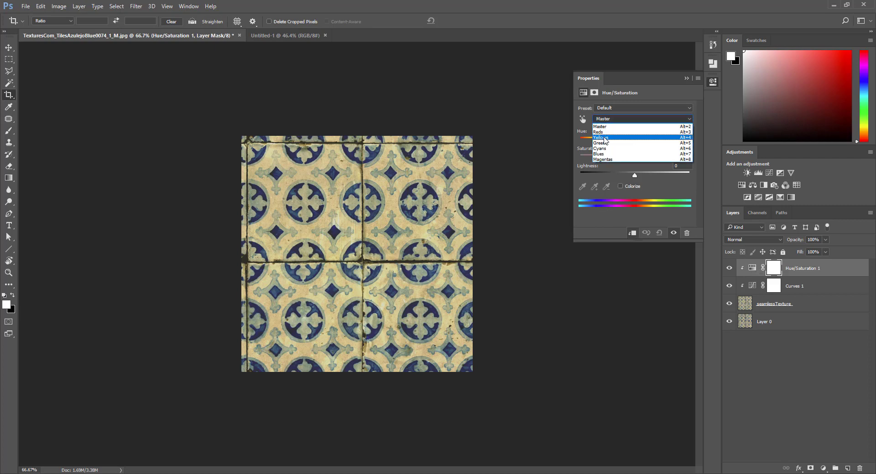
pyautogui.click(607, 137)
pyautogui.moveTo(629, 159); pyautogui.dragTo(619, 159)
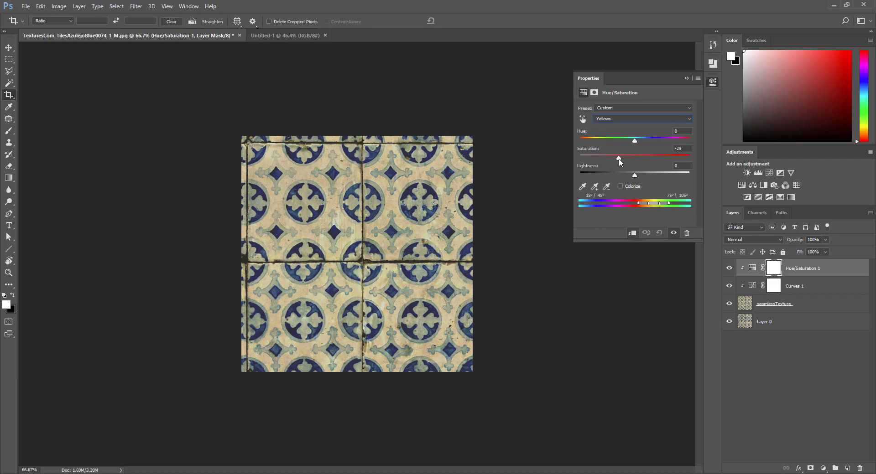
pyautogui.click(729, 304)
# - Merge seamlessTexture with both adjustment layers into one layer
pyautogui.click(791, 305)
pyautogui.keyDown('shift'); pyautogui.click(798, 270); pyautogui.keyUp('shift')
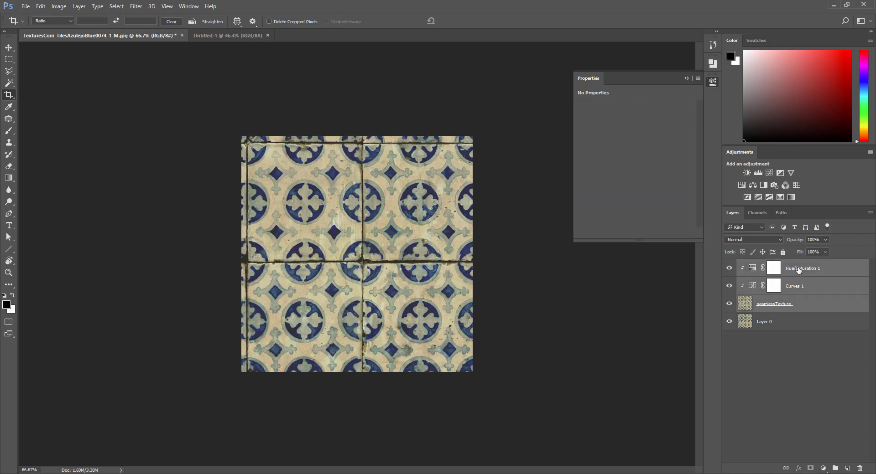
pyautogui.hotkey('ctrl', 'e')
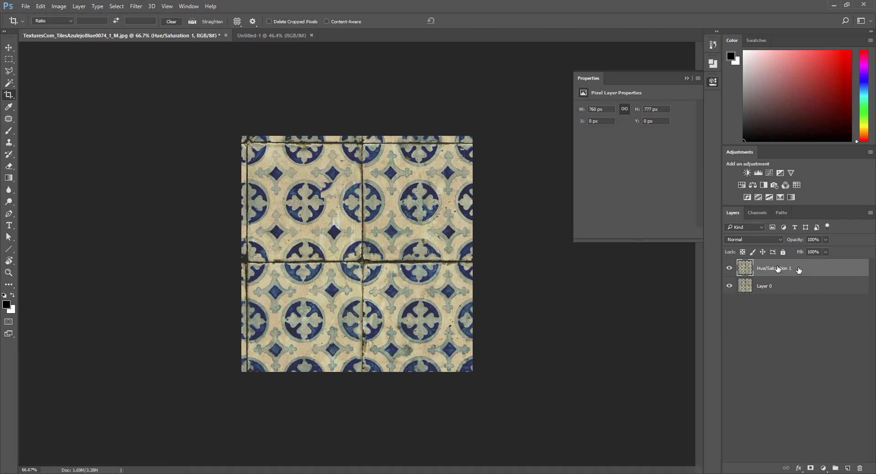
# - Move the colour-corrected tile into Untitled-1 and scale it down
pyautogui.press('v')
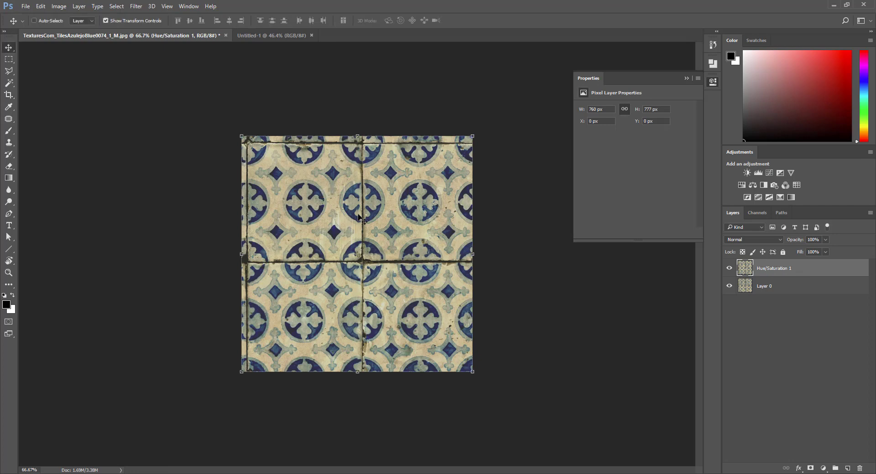
pyautogui.moveTo(333, 168)
pyautogui.mouseDown()
pyautogui.moveTo(332, 145)
pyautogui.moveTo(321, 184)
pyautogui.mouseUp()
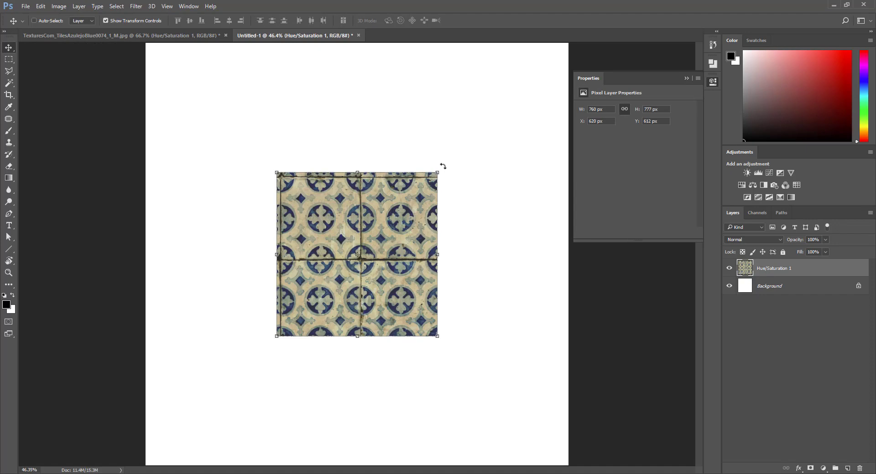
pyautogui.moveTo(437, 173); pyautogui.dragTo(394, 208)
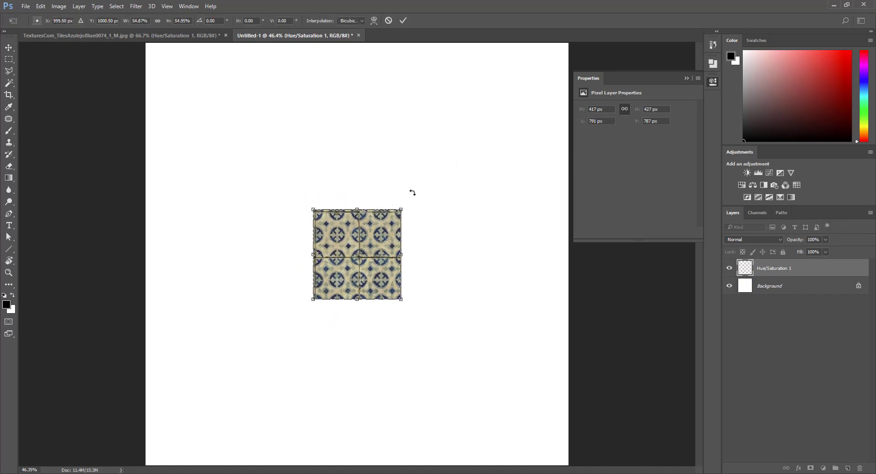
pyautogui.press('Return')
# - Tile the small azulejo block across the canvas with BBTools Tiler's Tile Texture
pyautogui.click(713, 65)
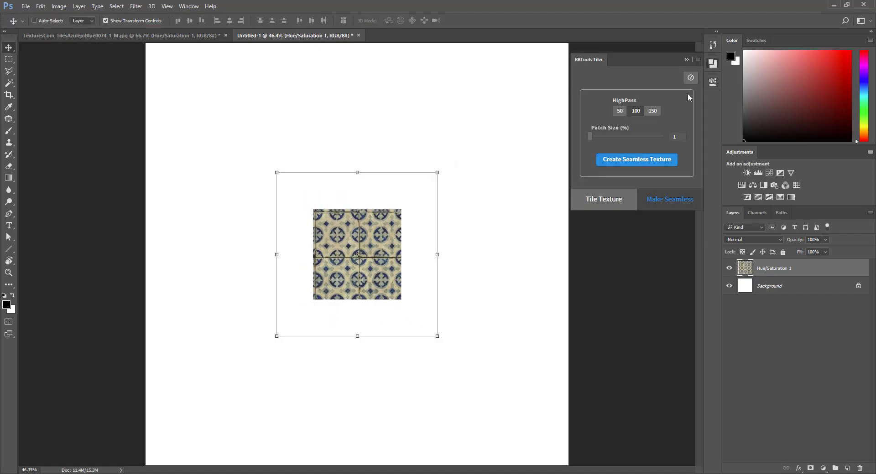
pyautogui.click(598, 198)
pyautogui.click(637, 91)
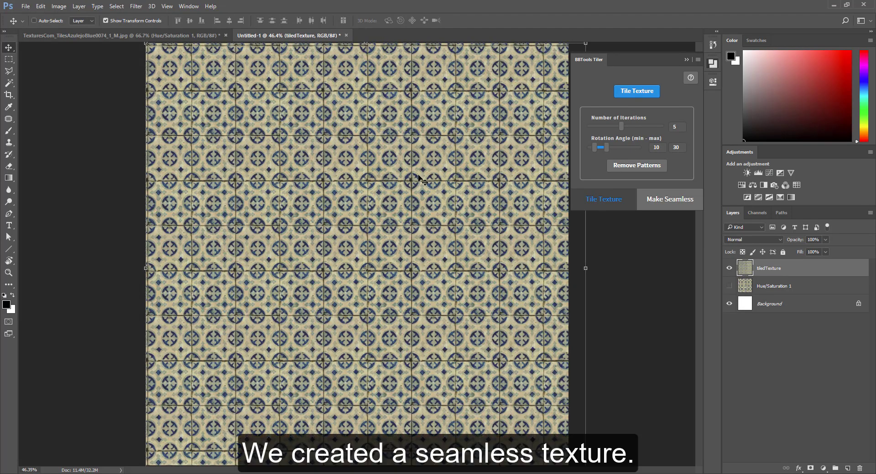
# - Zoom in on the tiled blue pattern and pan around to check the seams
pyautogui.press('z')
pyautogui.click(367, 196)
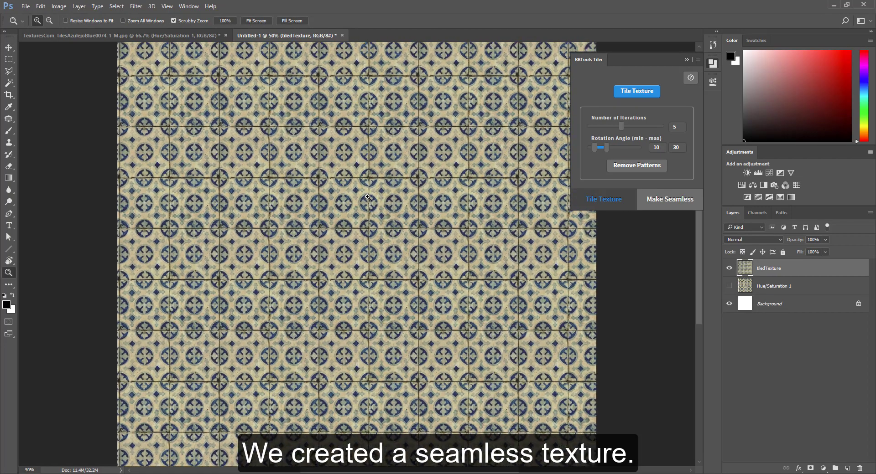
pyautogui.moveTo(367, 196)
pyautogui.mouseDown()
pyautogui.moveTo(347, 299)
pyautogui.moveTo(430, 245)
pyautogui.mouseUp()
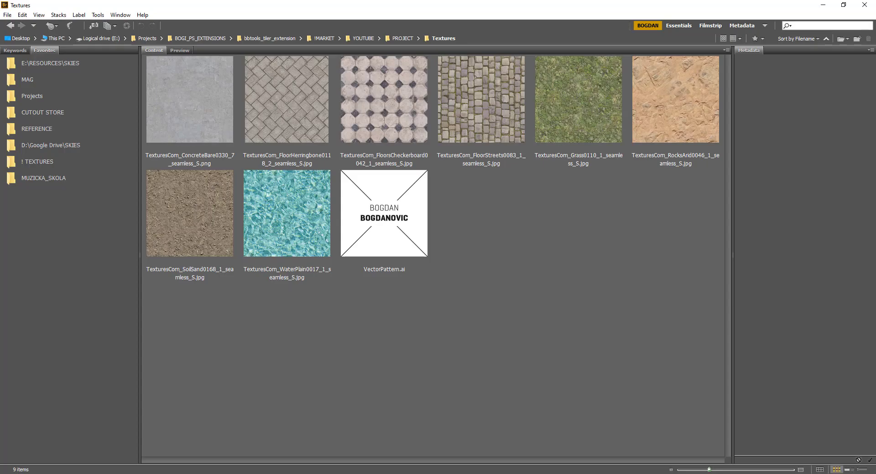
# - Drag VectorPattern.ai from Bridge's Textures folder onto the tram photo in Photoshop
pyautogui.moveTo(392, 225)
pyautogui.mouseDown()
pyautogui.moveTo(304, 468)
pyautogui.moveTo(380, 222)
pyautogui.mouseUp()
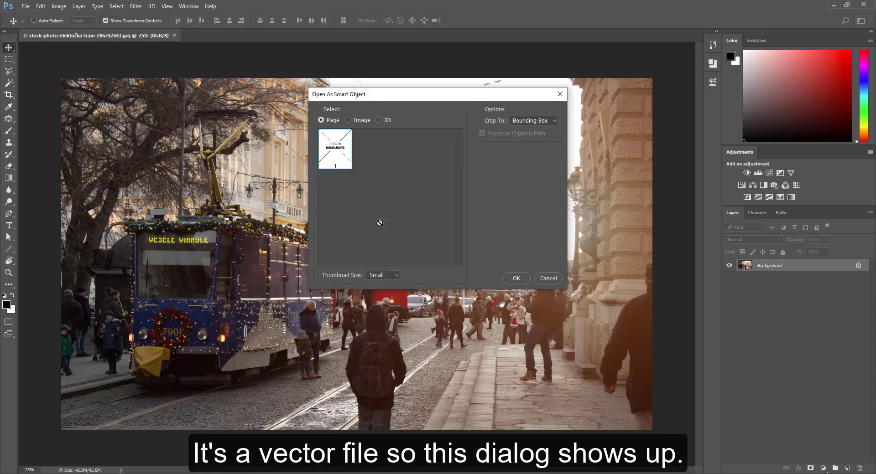
# - Place VectorPattern.ai as a smart object scaled to about 43.59%
pyautogui.click(517, 278)
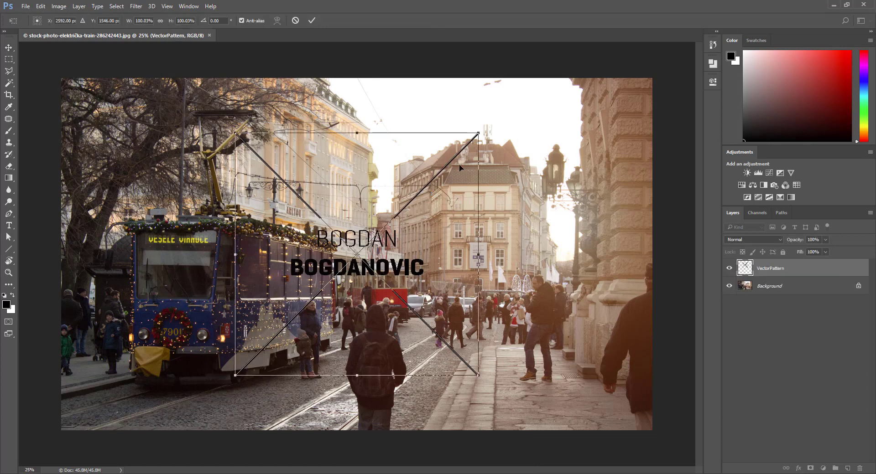
pyautogui.moveTo(478, 131); pyautogui.dragTo(410, 176)
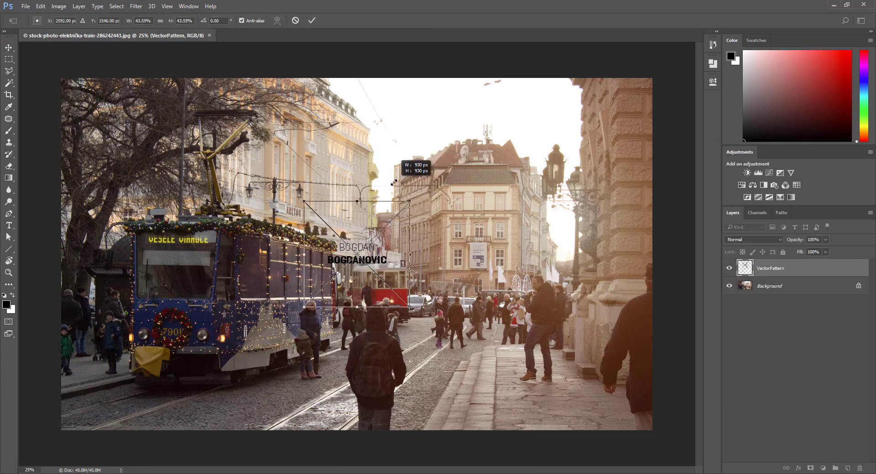
pyautogui.press('Return')
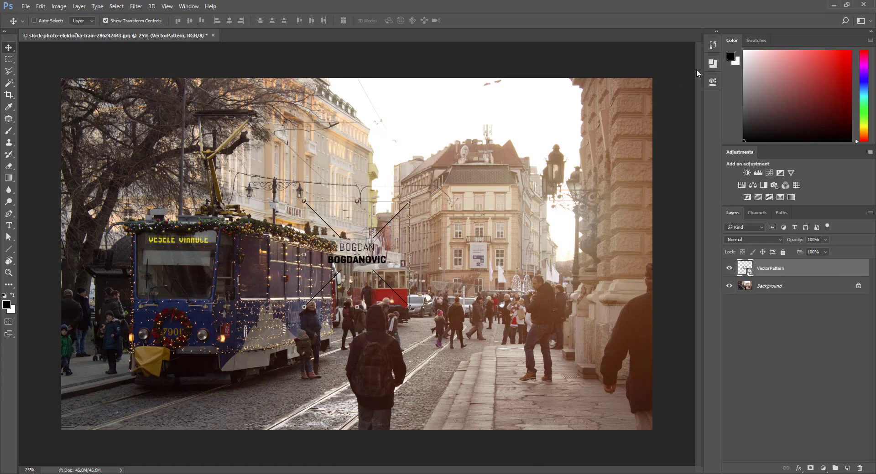
# - Colour the logo white with a Color Overlay, then tile it across the photo with Tiler
pyautogui.rightClick(759, 271)
pyautogui.click(784, 271)
pyautogui.click(799, 469)
pyautogui.click(803, 422)
pyautogui.click(638, 240)
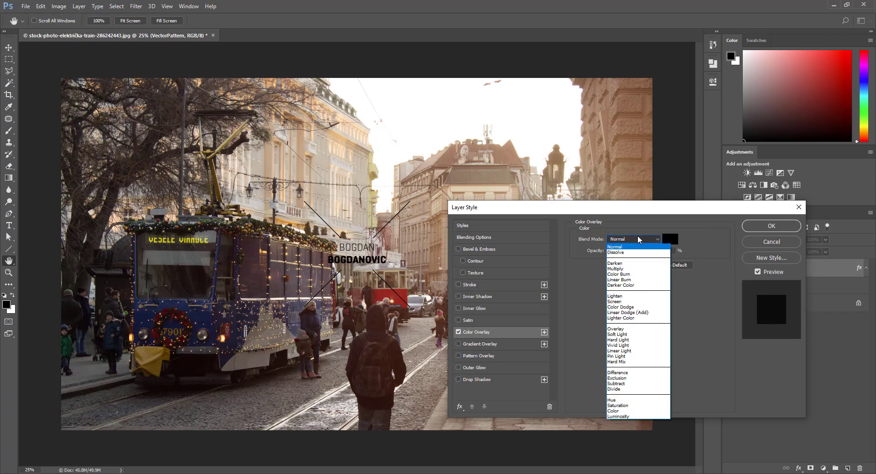
pyautogui.click(668, 241)
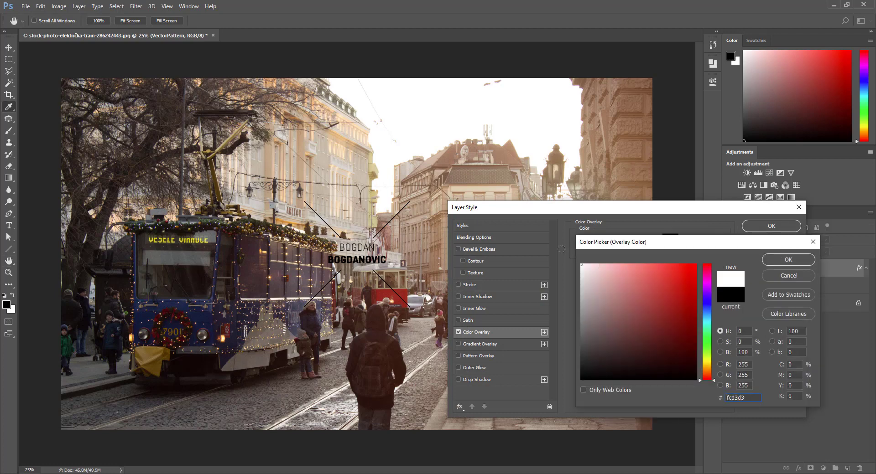
pyautogui.click(786, 259)
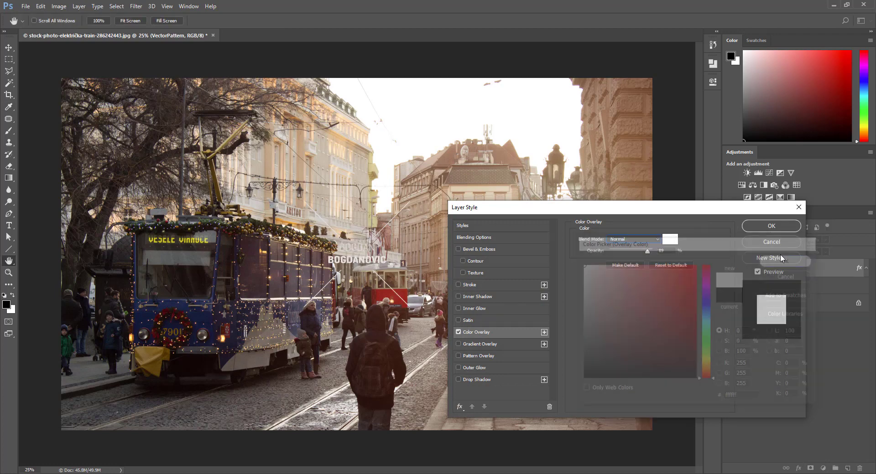
pyautogui.click(770, 226)
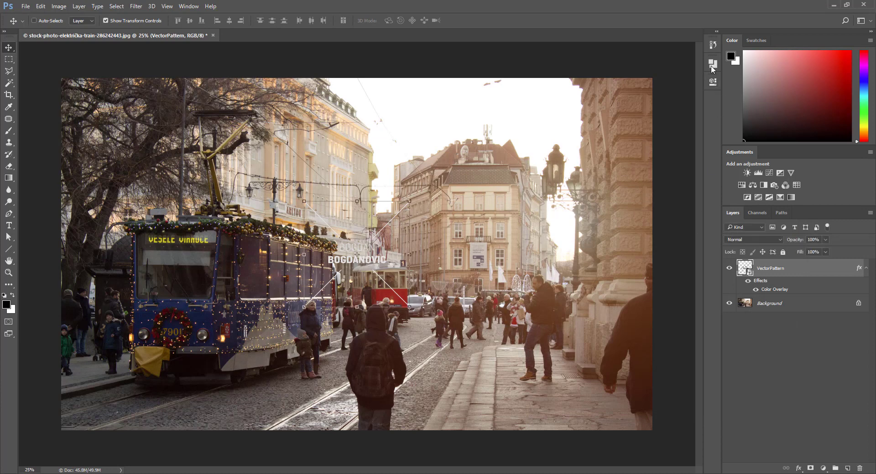
pyautogui.click(713, 69)
pyautogui.click(637, 91)
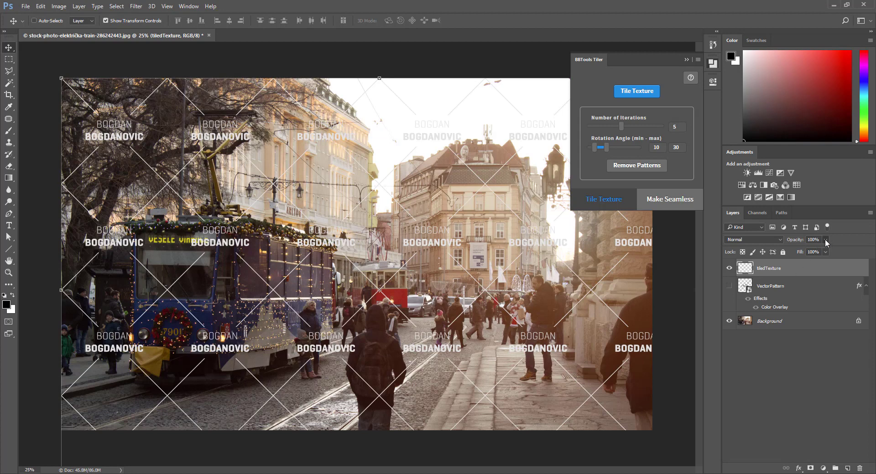
# - Set the tiledTexture watermark layer to 57% opacity and collapse the Tiler panel
pyautogui.click(808, 252)
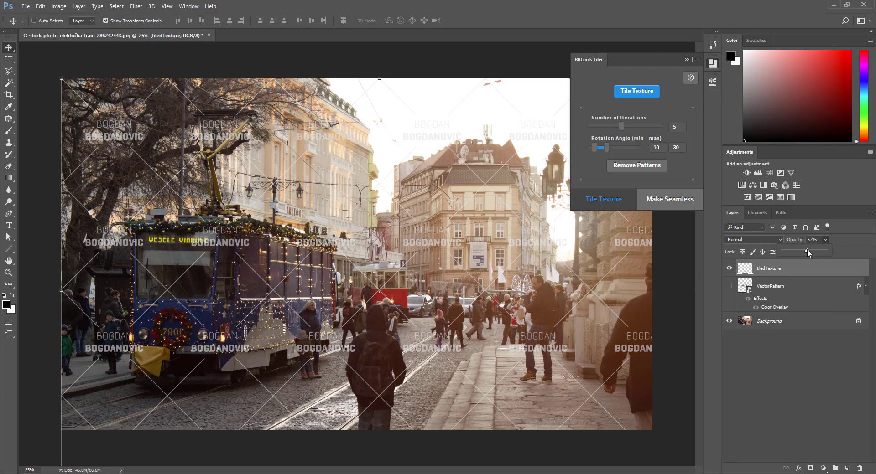
pyautogui.click(686, 59)
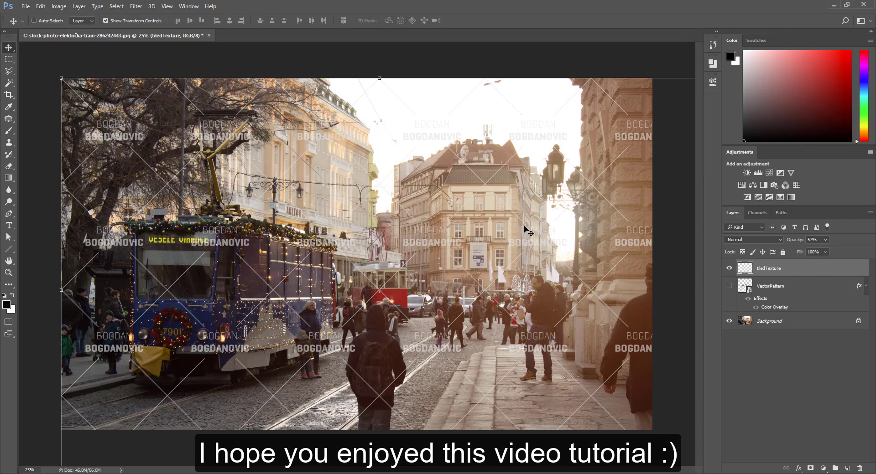